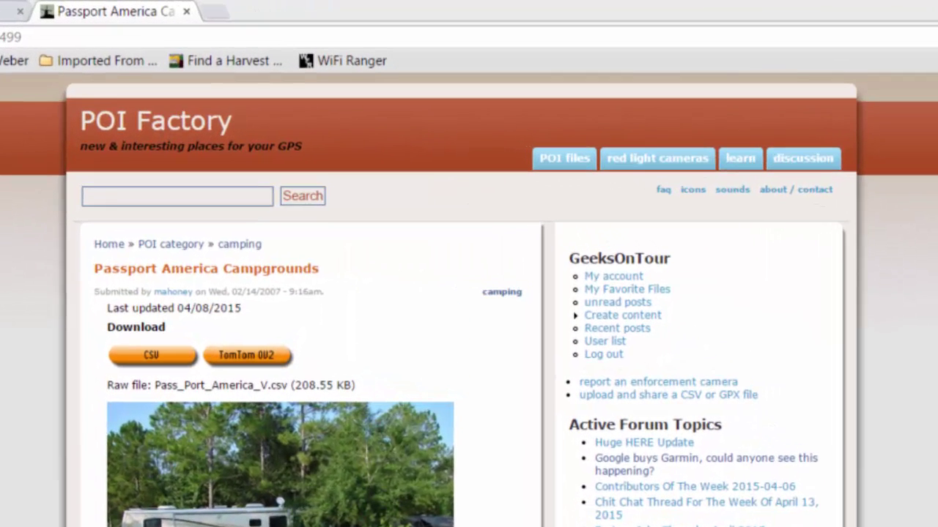
Open POIFactory-Pass_Port_America_V.csv in Excel as a text file and widen column C to show campground names.
click(249, 112)
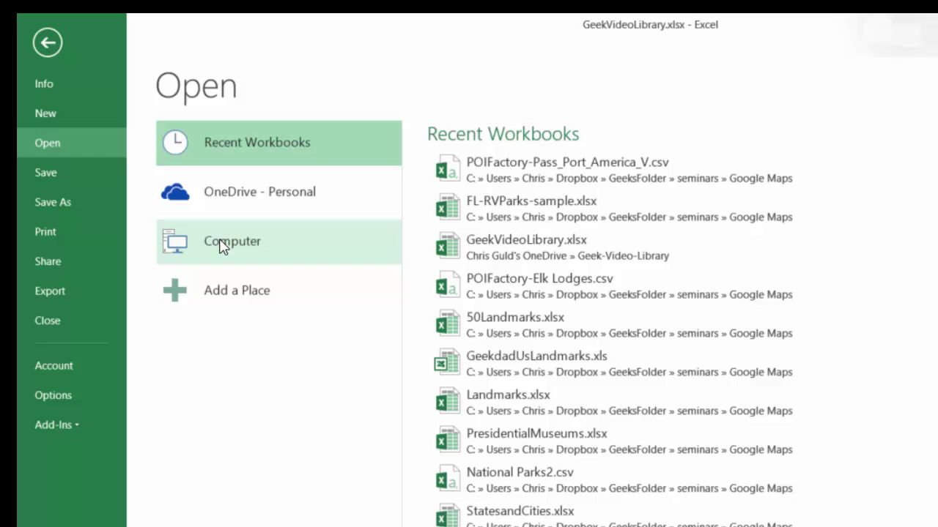
click(220, 243)
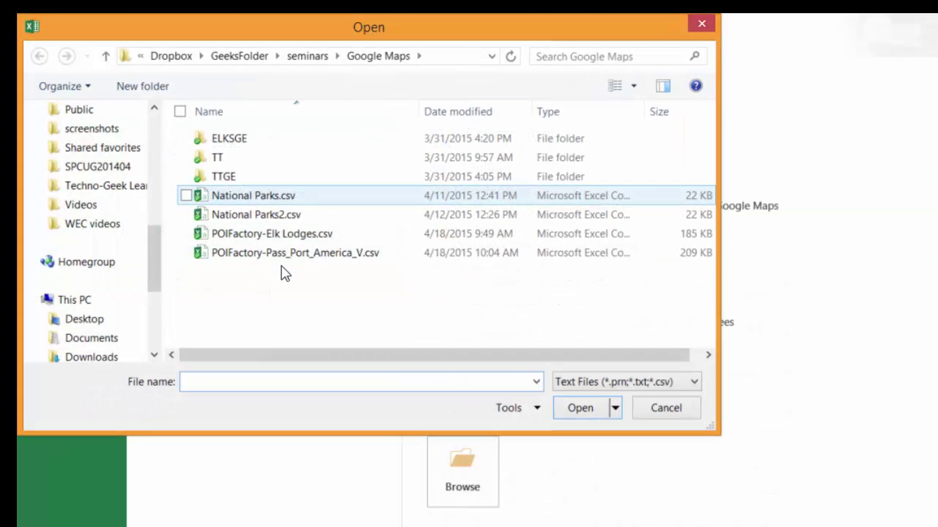
click(692, 384)
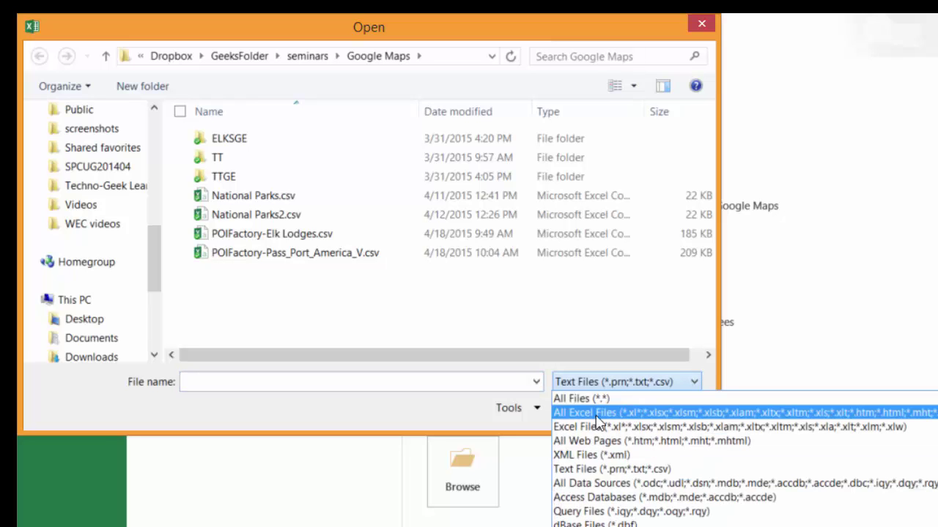
click(602, 470)
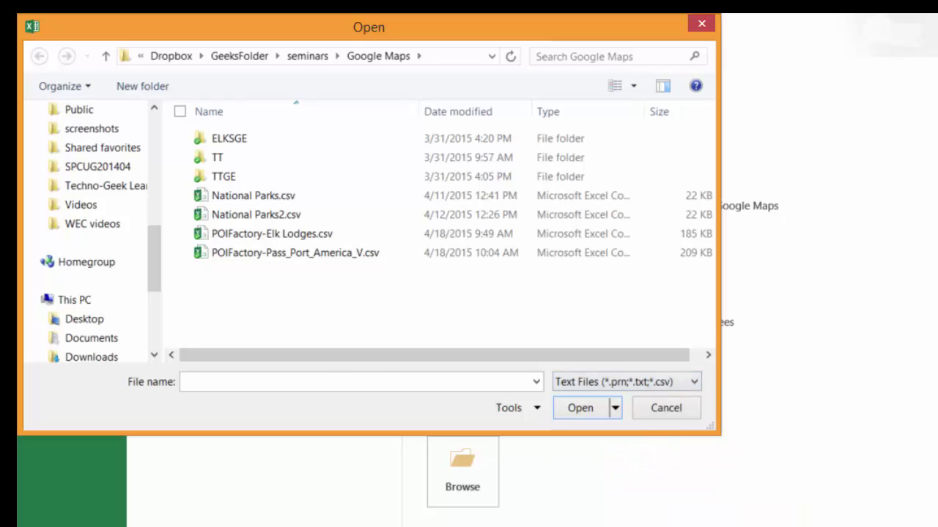
double_click(260, 253)
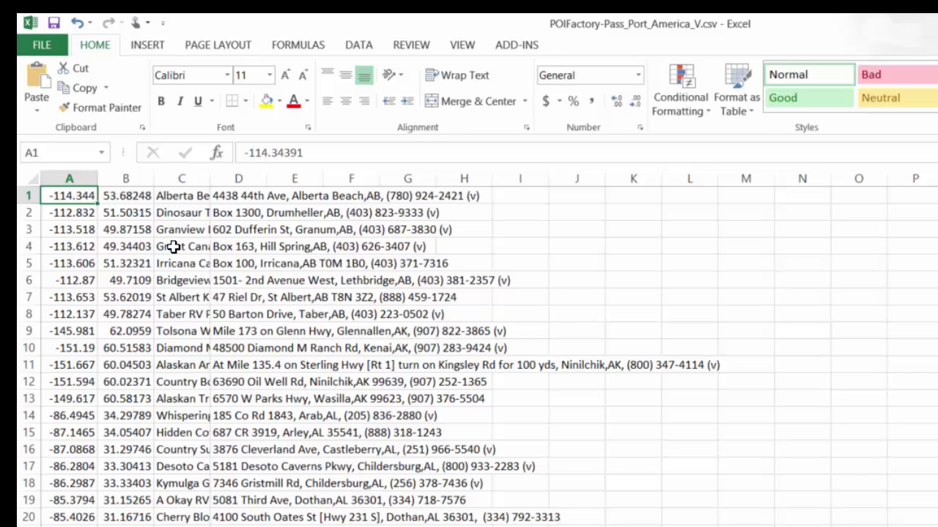
drag(206, 183, 263, 183)
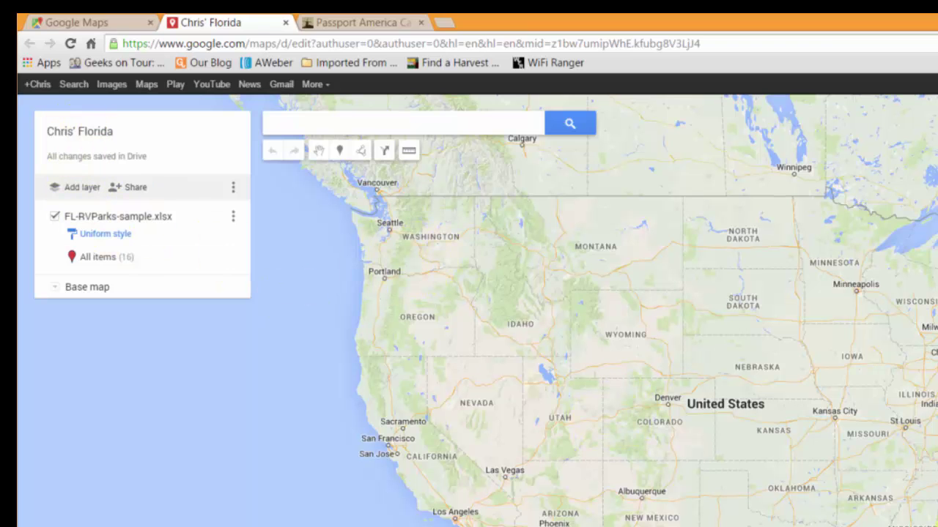
In full-screen My Maps, add a new layer and upload POIFactory-Pass_Port_America_V.csv into it.
key(F11)
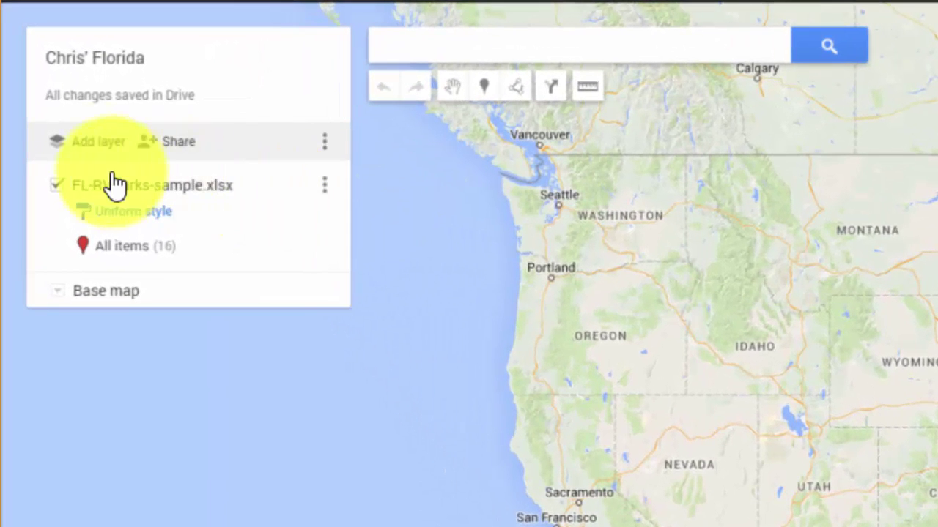
click(98, 159)
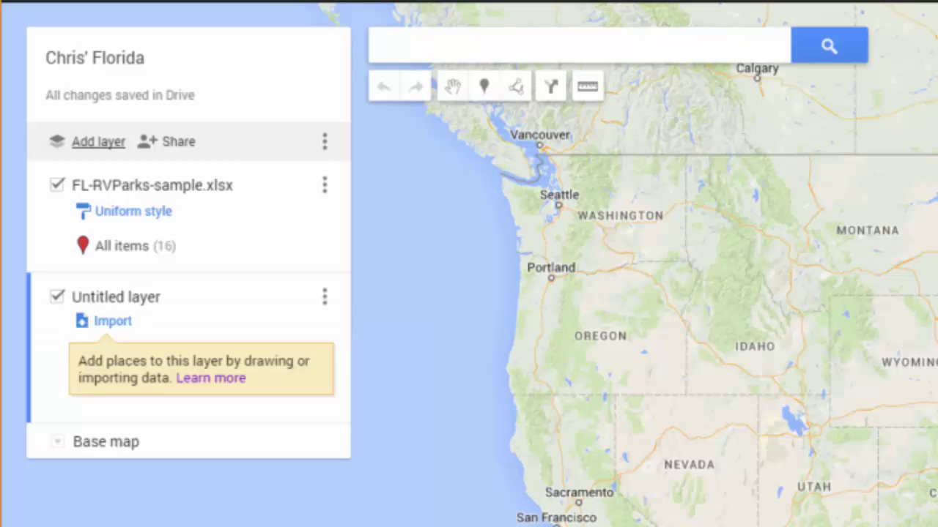
click(108, 327)
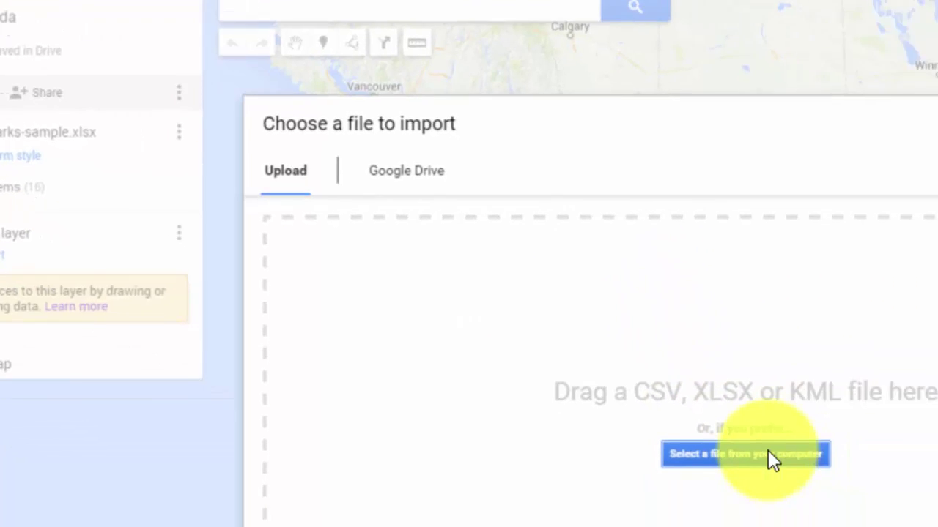
click(769, 458)
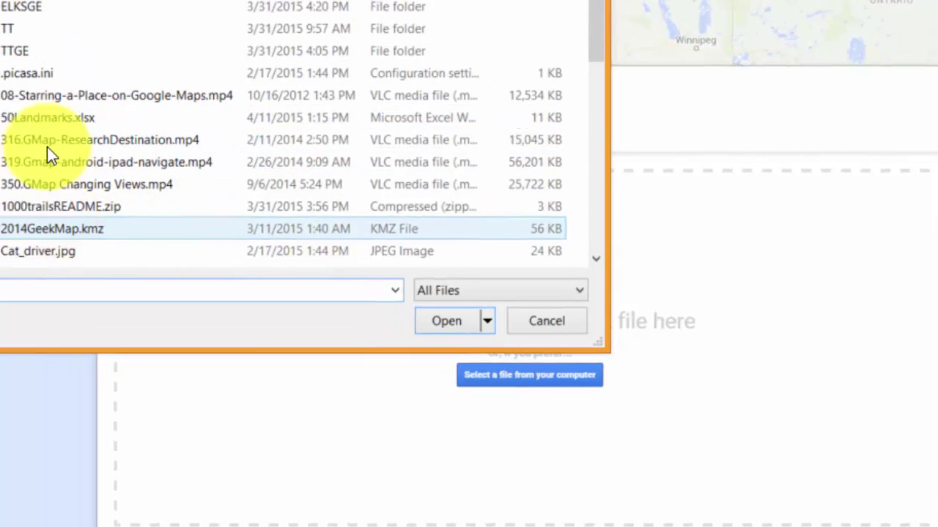
scroll(594, 237, down, 4)
scroll(809, 377, down, 5)
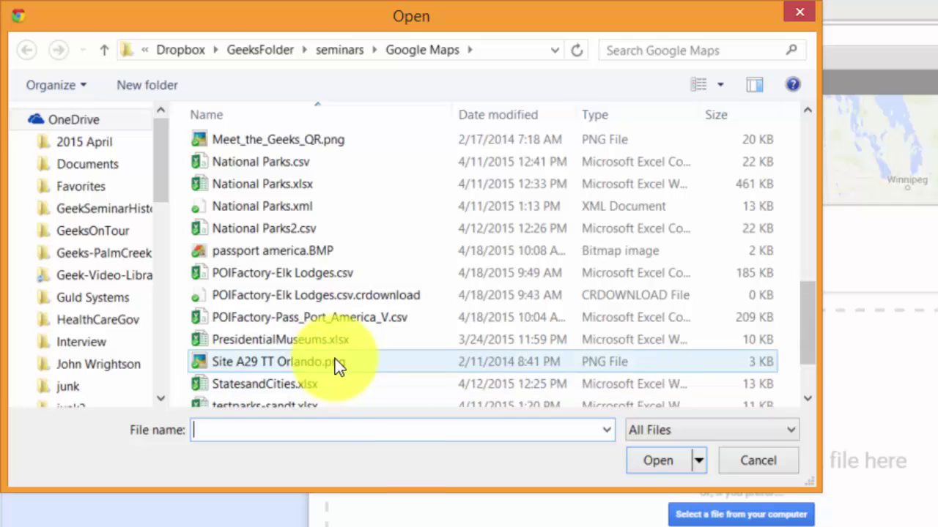
double_click(244, 316)
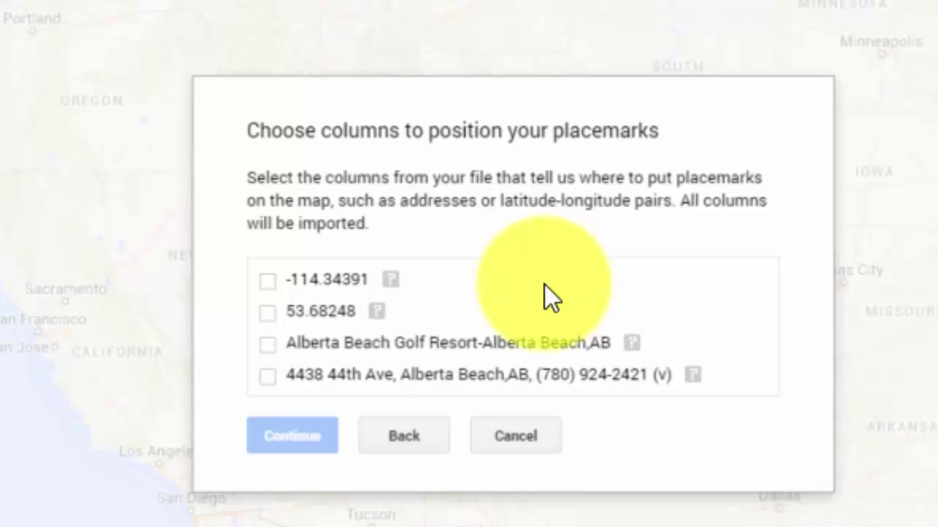
Import with -114.34391 as latitude, 53.68248 as longitude, and campground name as marker title.
click(271, 283)
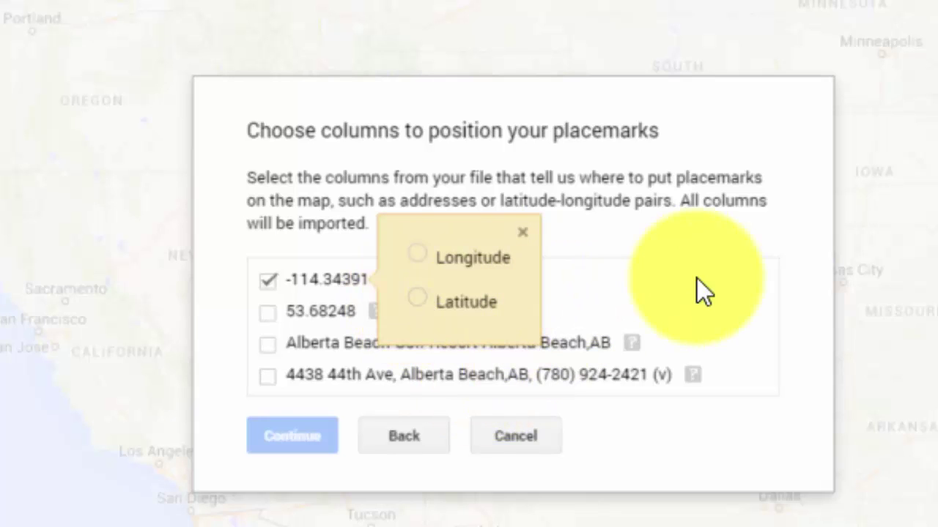
click(417, 297)
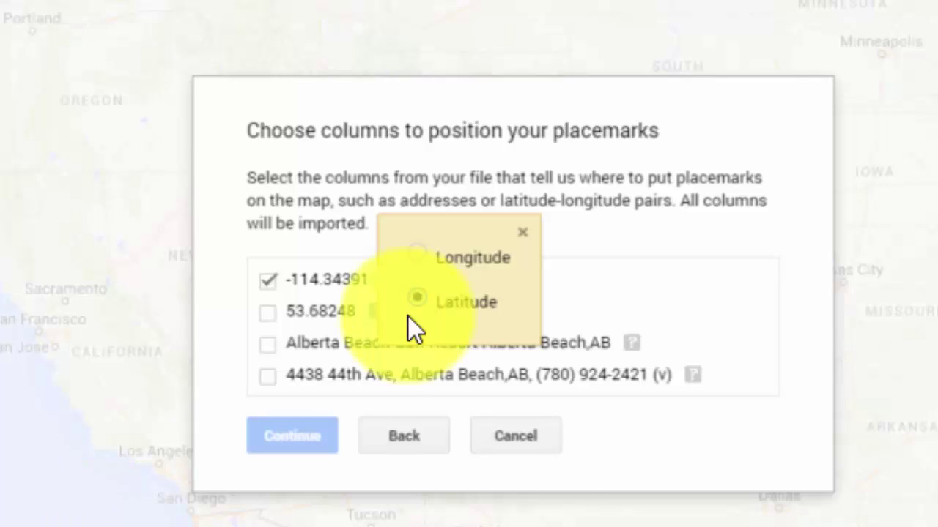
click(314, 308)
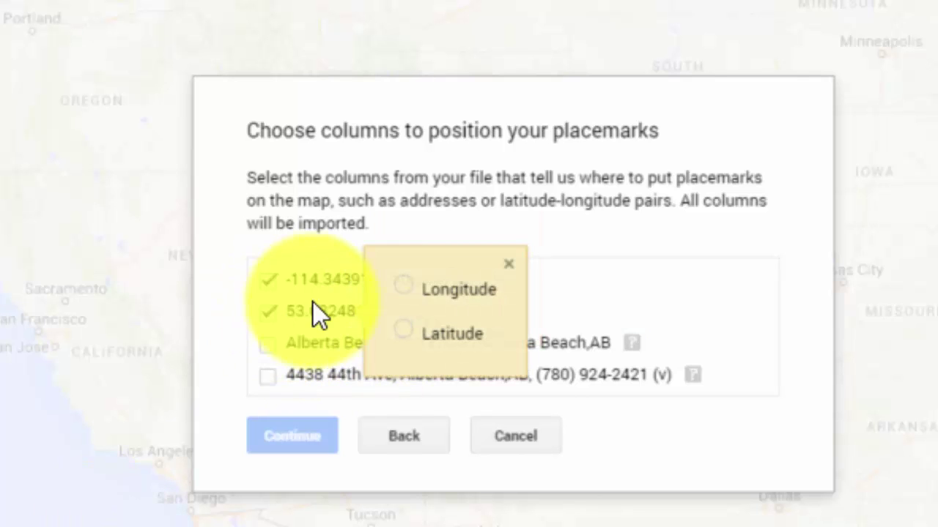
click(403, 286)
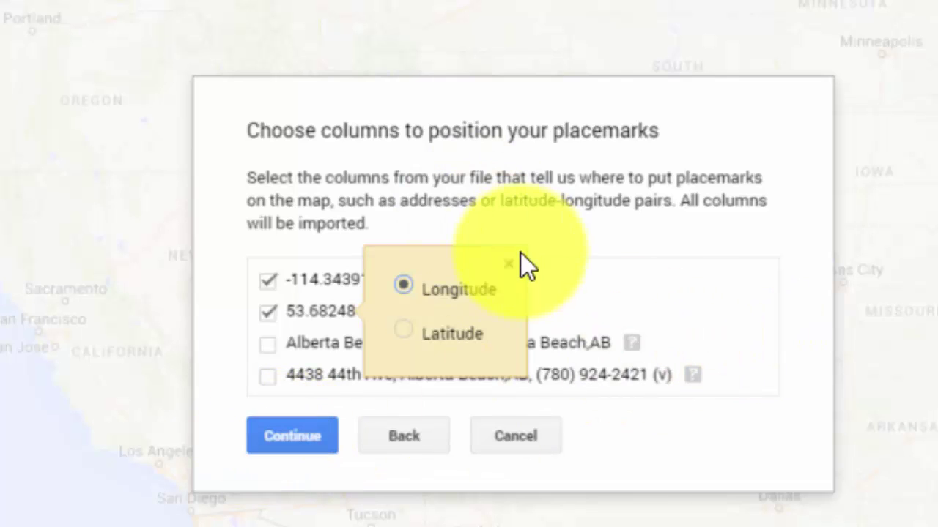
click(286, 437)
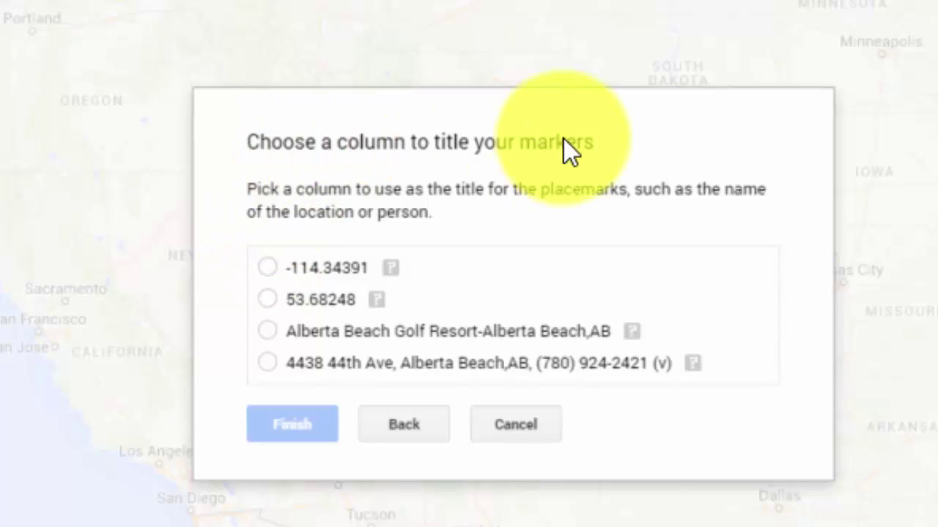
click(273, 331)
click(280, 437)
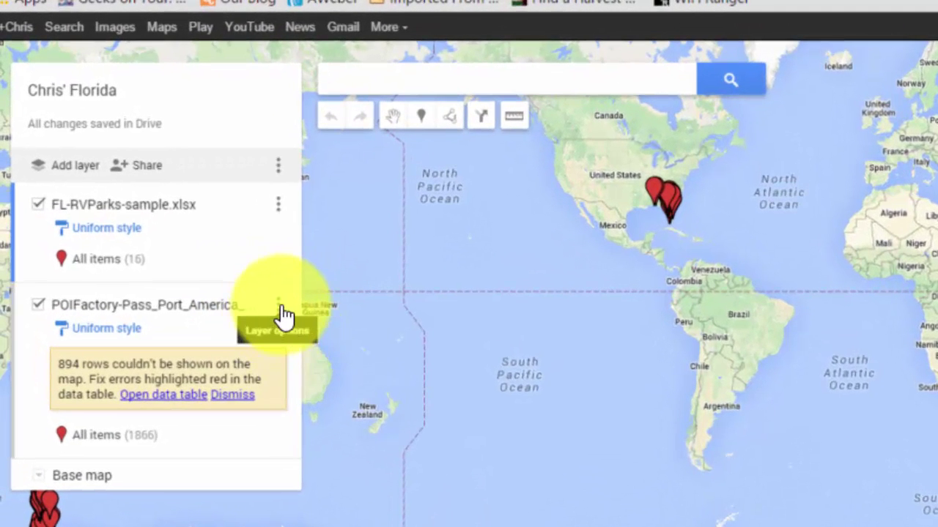
Delete the misplaced Passport America layer and add a fresh untitled layer.
click(279, 306)
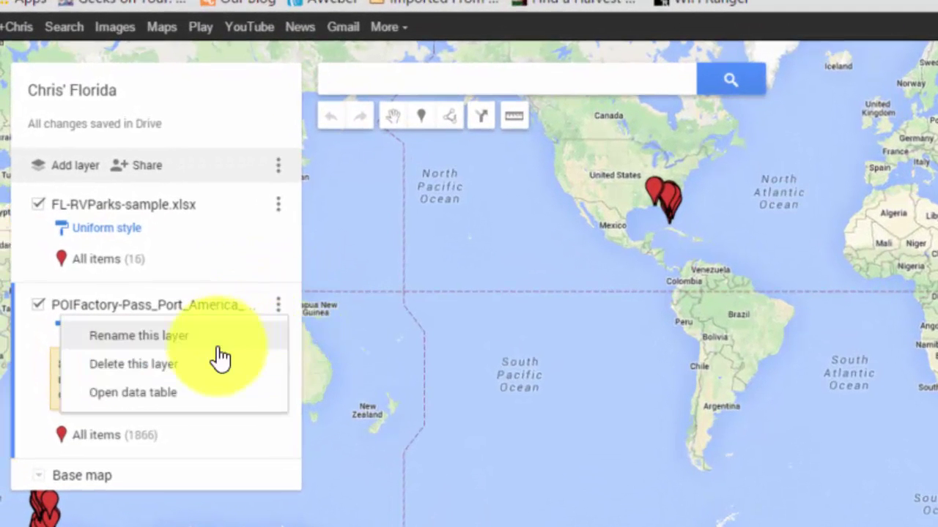
click(134, 364)
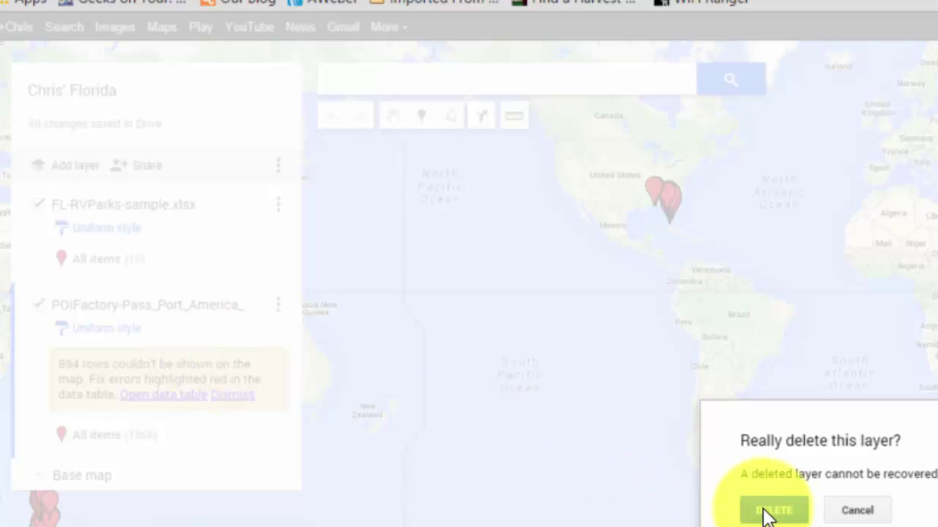
key(Return)
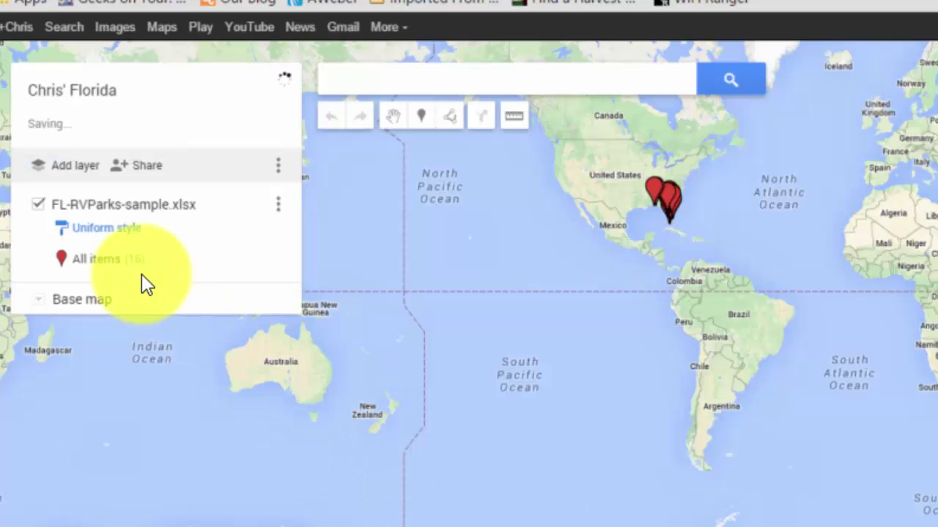
click(69, 167)
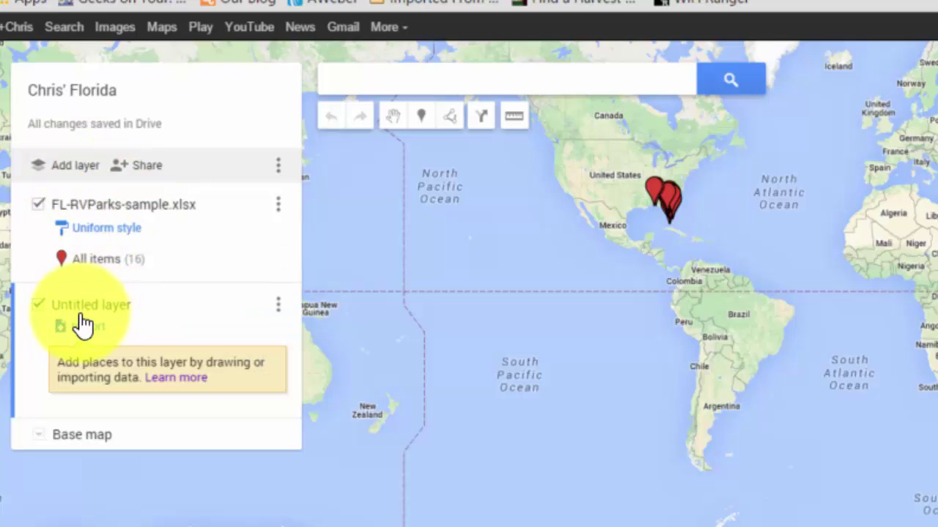
Upload the Passport America CSV again into the new layer.
click(87, 326)
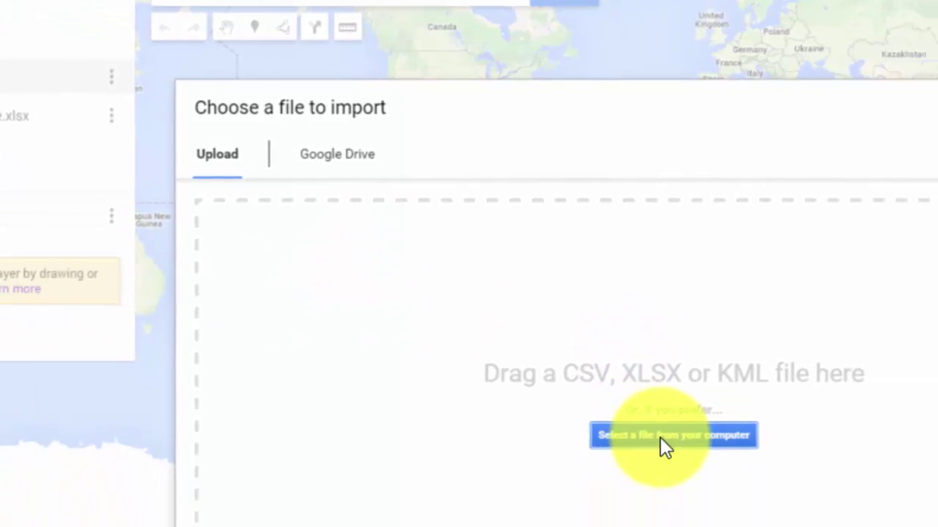
click(660, 438)
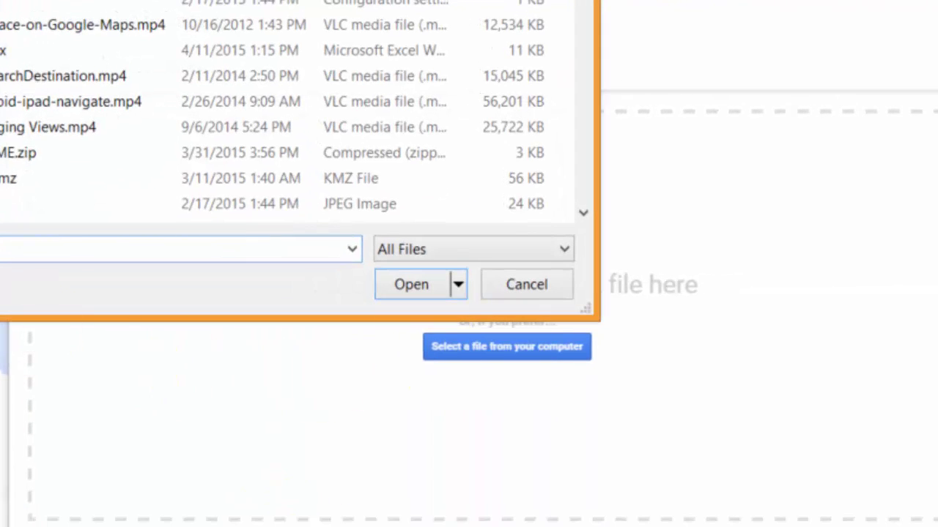
scroll(709, 513, down, 12)
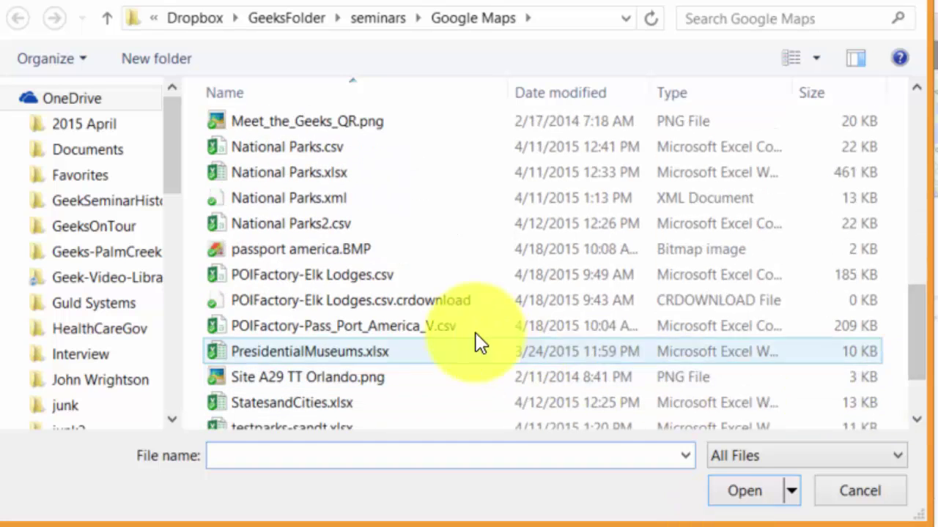
double_click(476, 333)
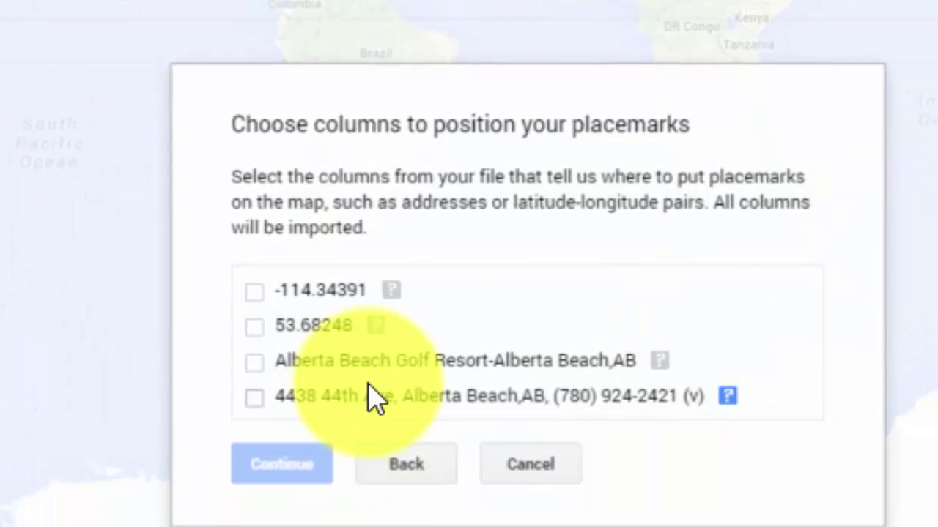
Position markers with -114.34391 as longitude and 53.68248 as latitude, titled by campground name.
click(250, 295)
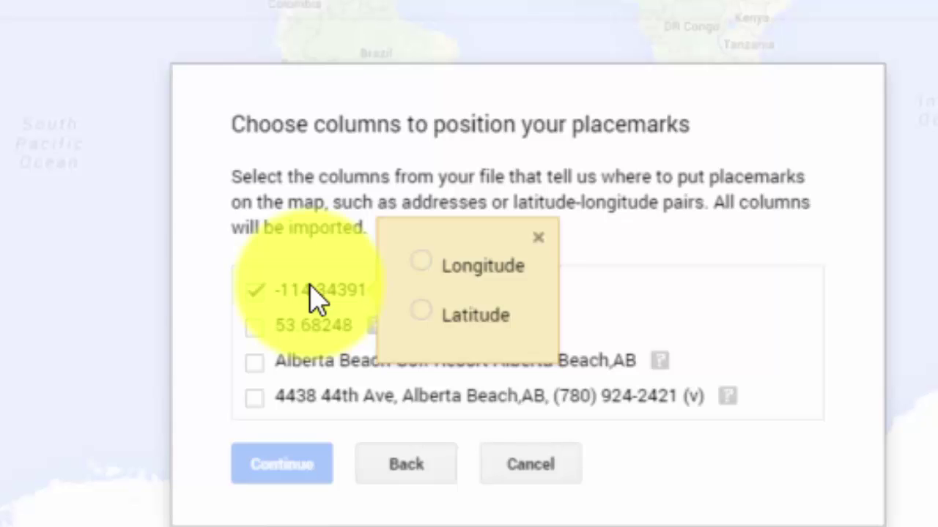
click(420, 264)
click(254, 325)
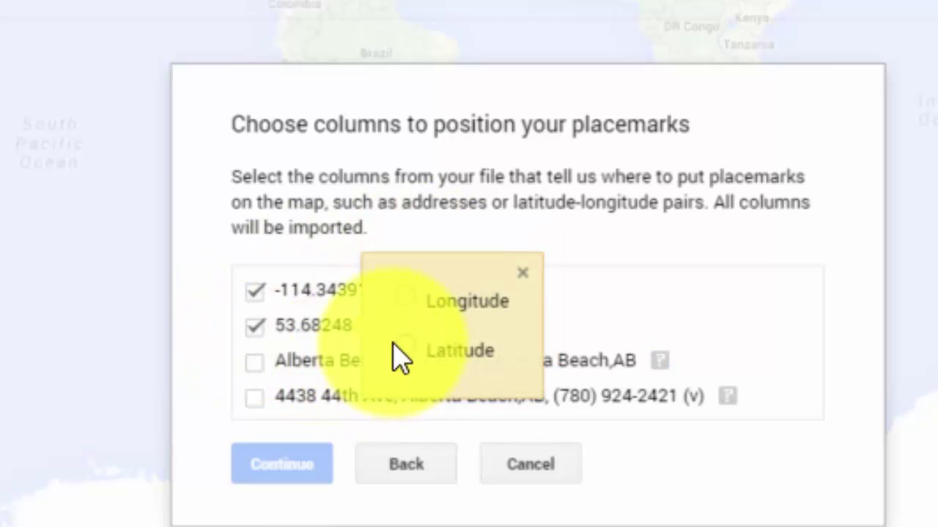
click(407, 347)
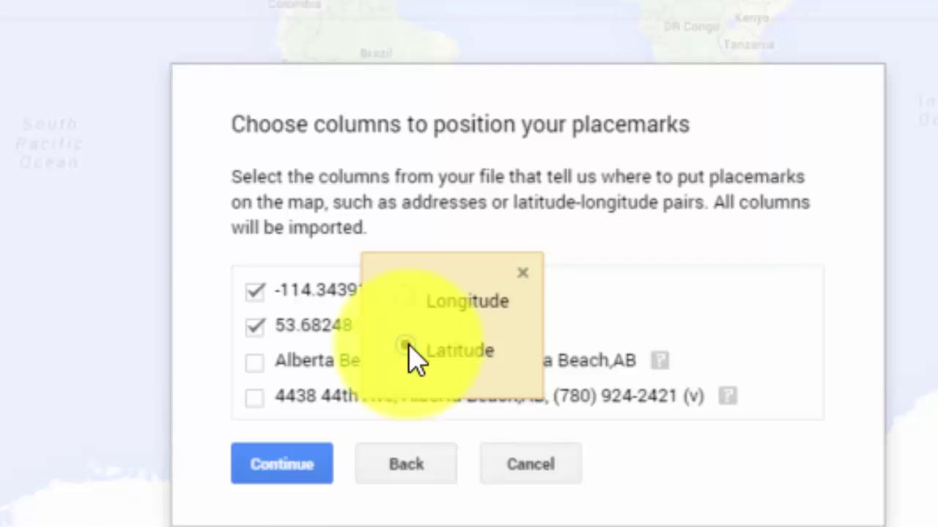
click(288, 468)
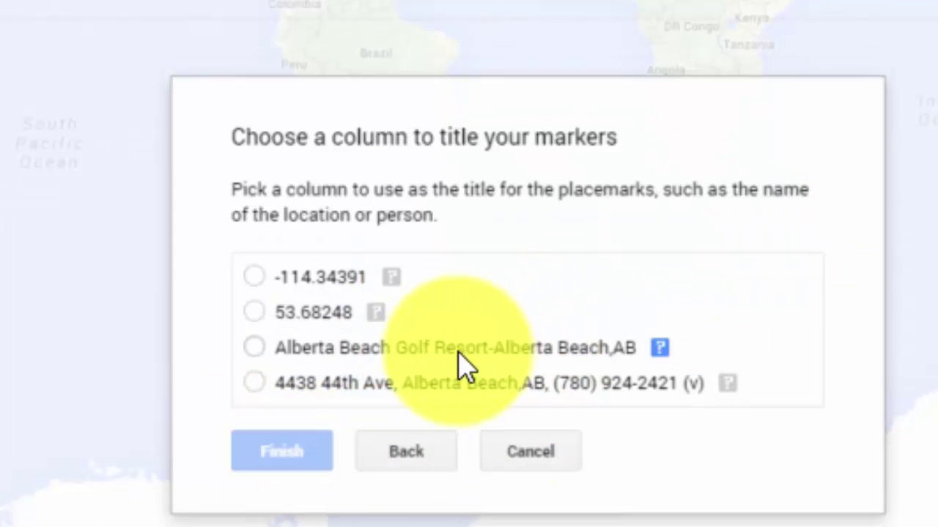
click(260, 349)
click(296, 458)
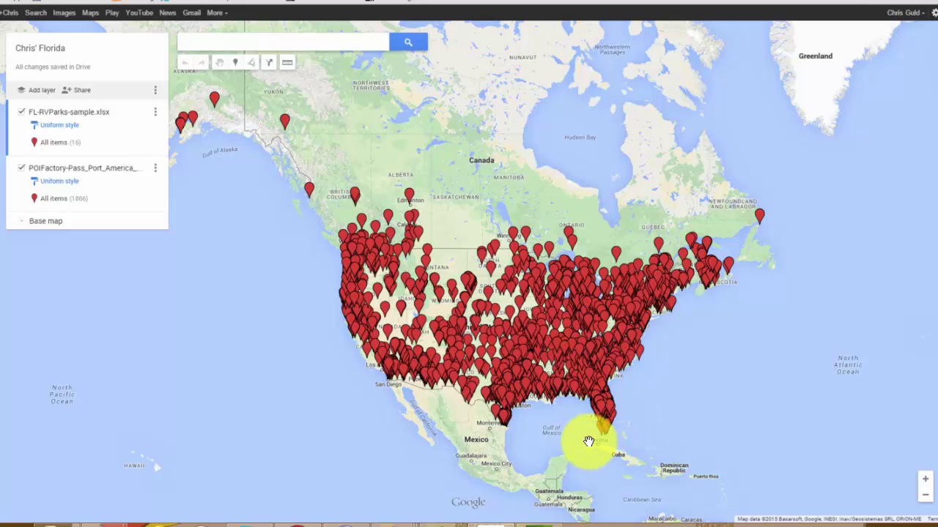
Zoom into Florida, then back out to view the campground markers across the Southeast.
double_click(631, 395)
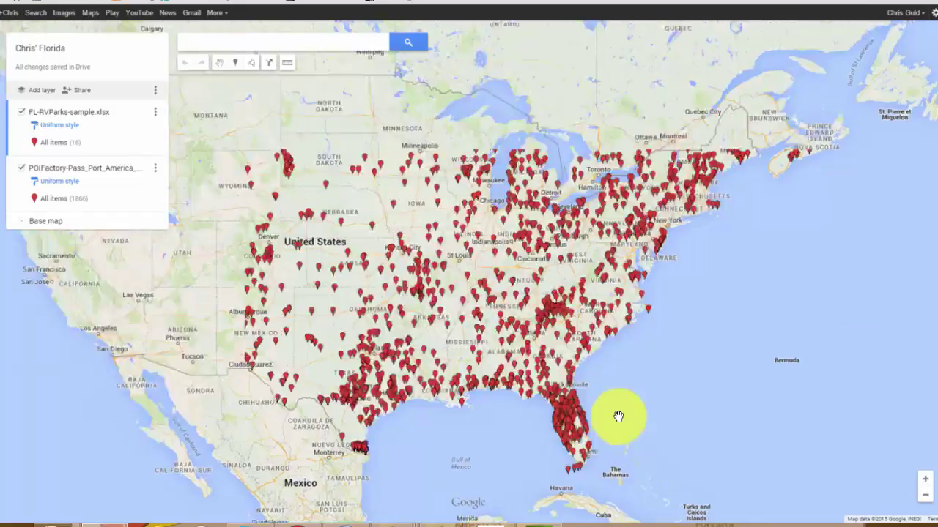
double_click(612, 420)
double_click(559, 429)
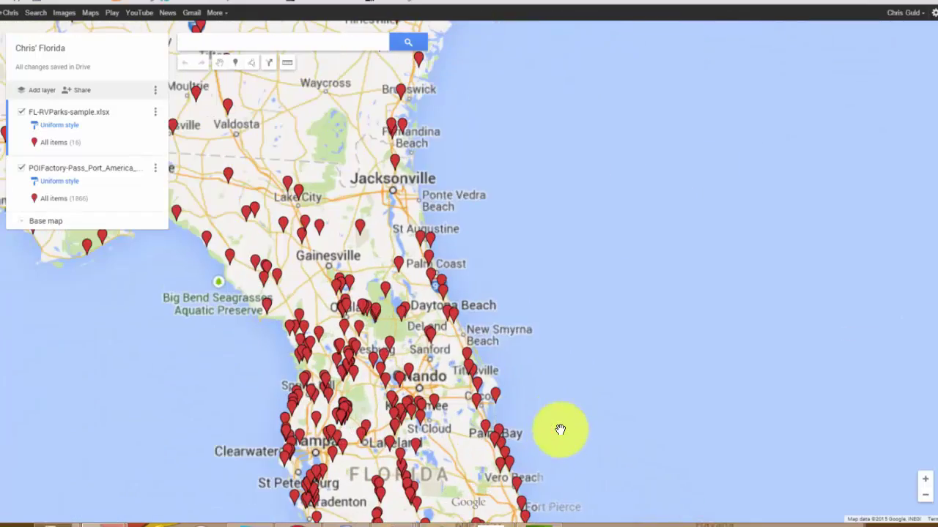
scroll(532, 310, down, 2)
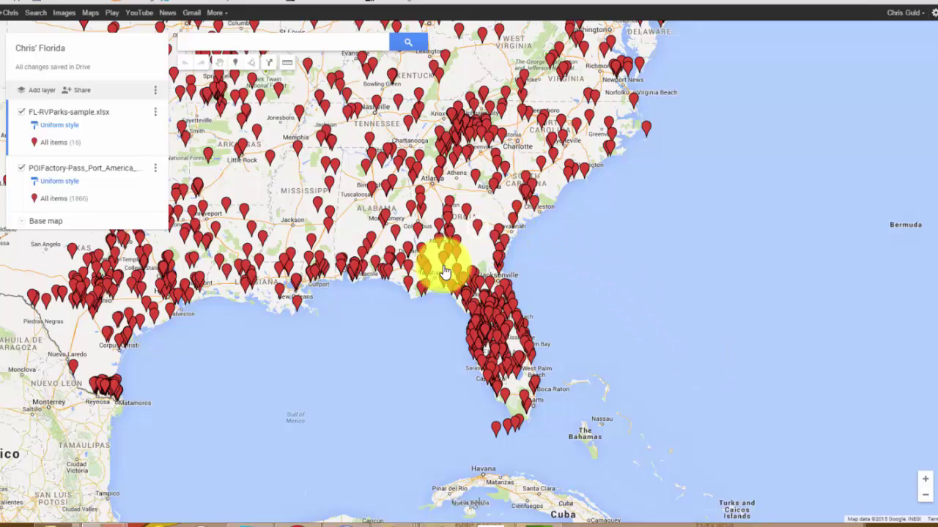
Restyle the Passport America layer's markers as teal stars.
click(54, 200)
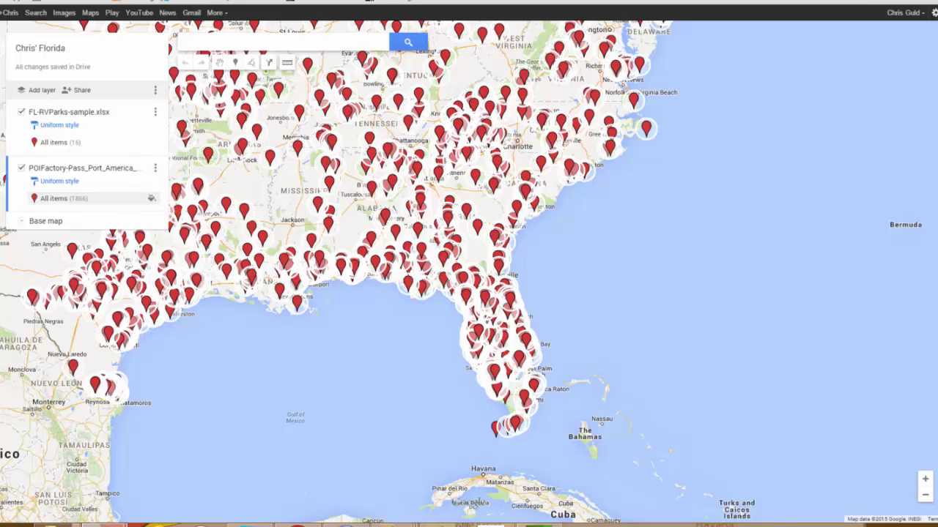
click(151, 198)
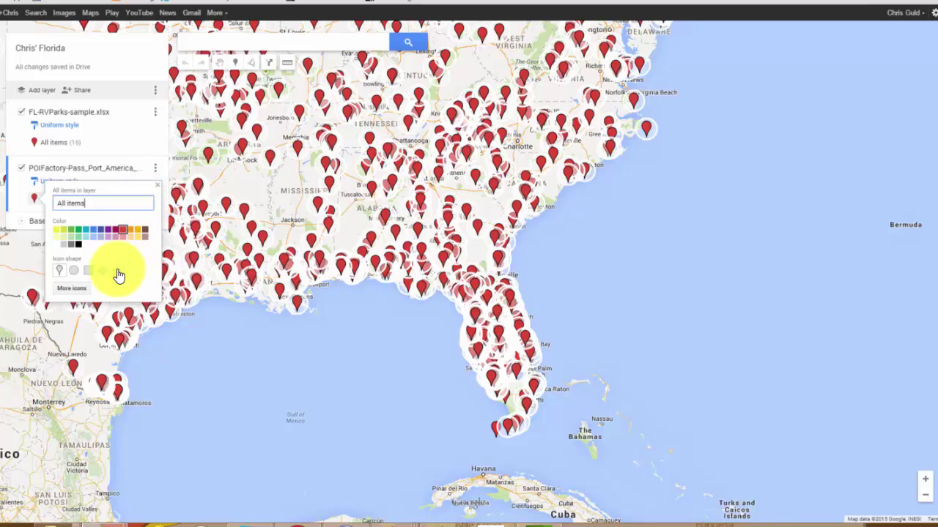
click(117, 271)
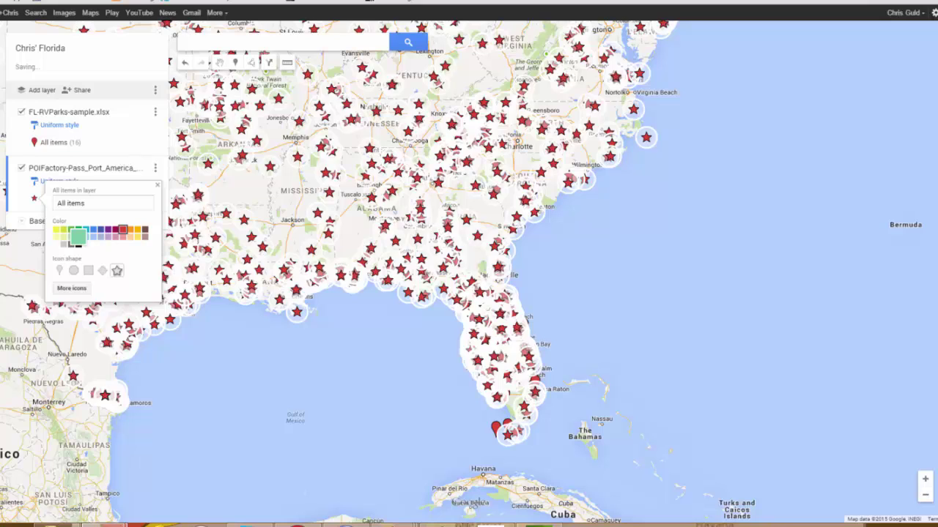
click(77, 236)
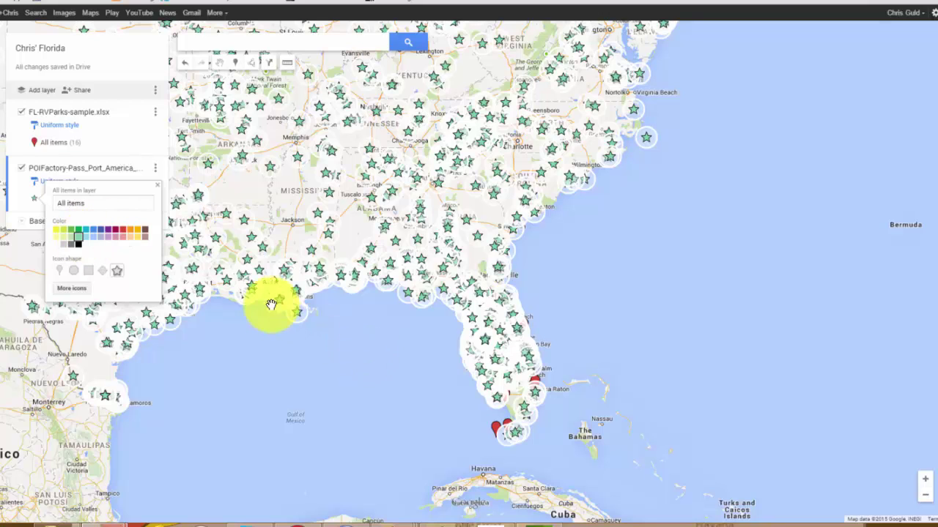
click(81, 288)
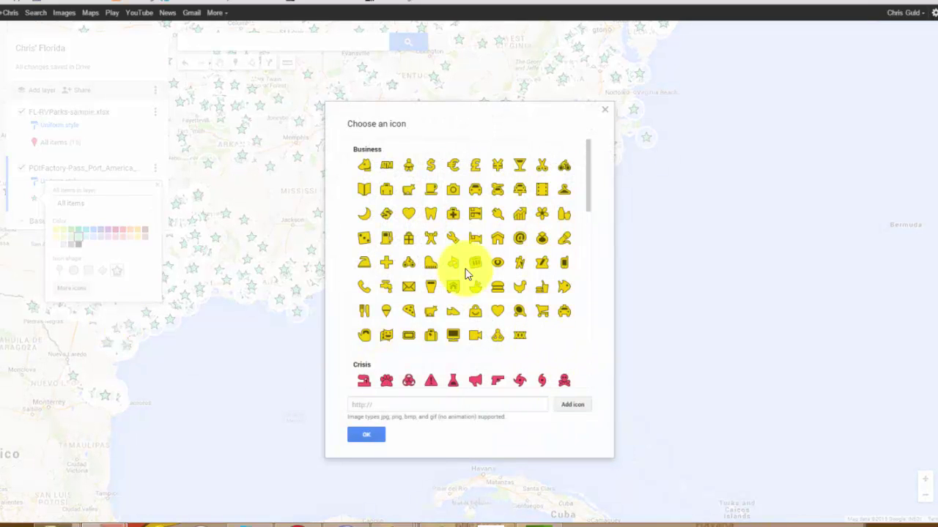
Ready the icon chooser's custom URL field, then switch to the POI Factory Passport America Campgrounds page.
scroll(450, 268, down, 5)
scroll(452, 271, down, 5)
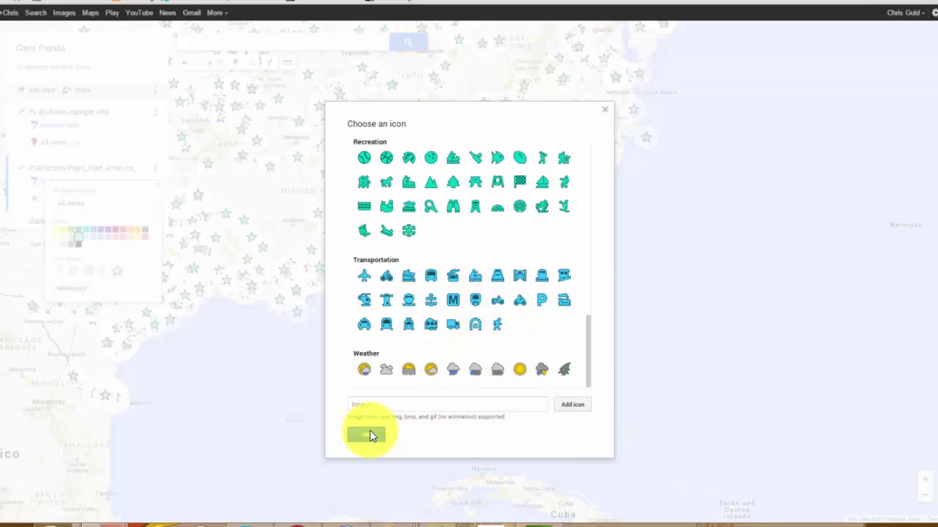
click(448, 405)
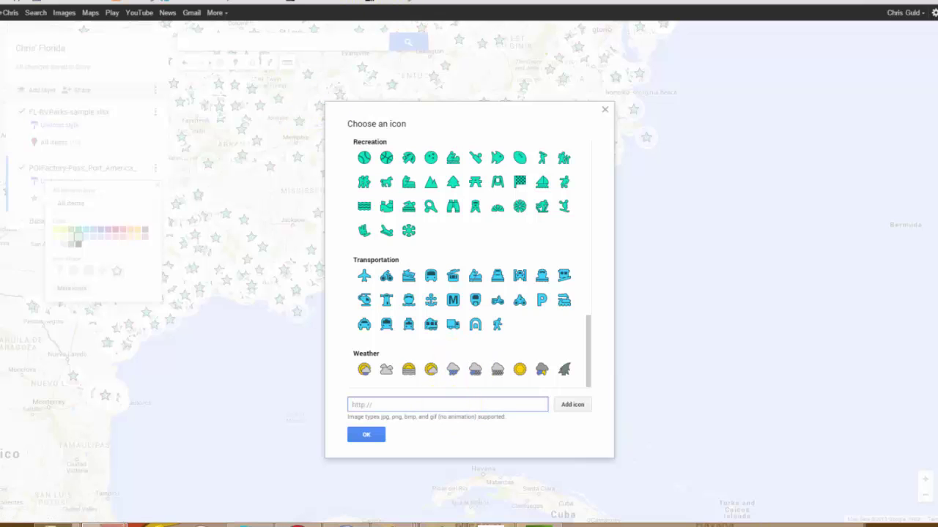
click(88, 3)
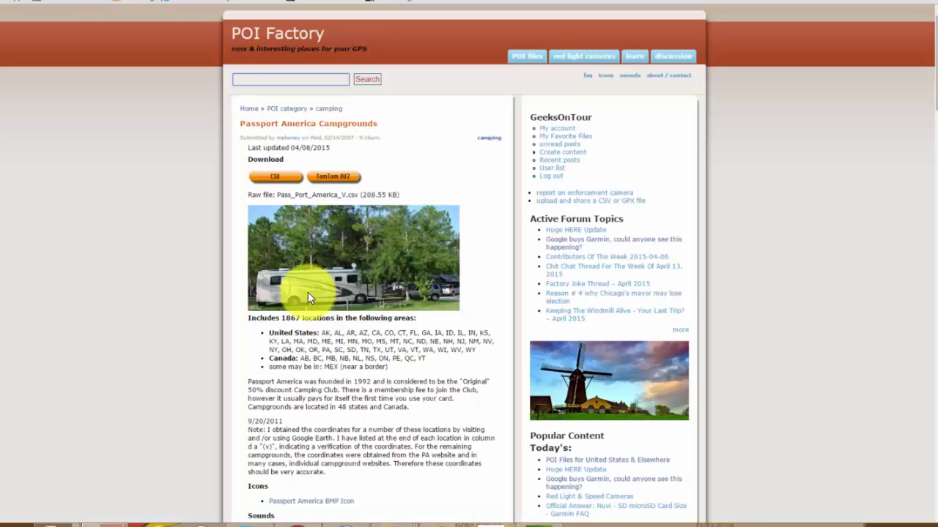
Copy the image address of POI Factory's Passport America BMP Icon.
scroll(293, 342, down, 3)
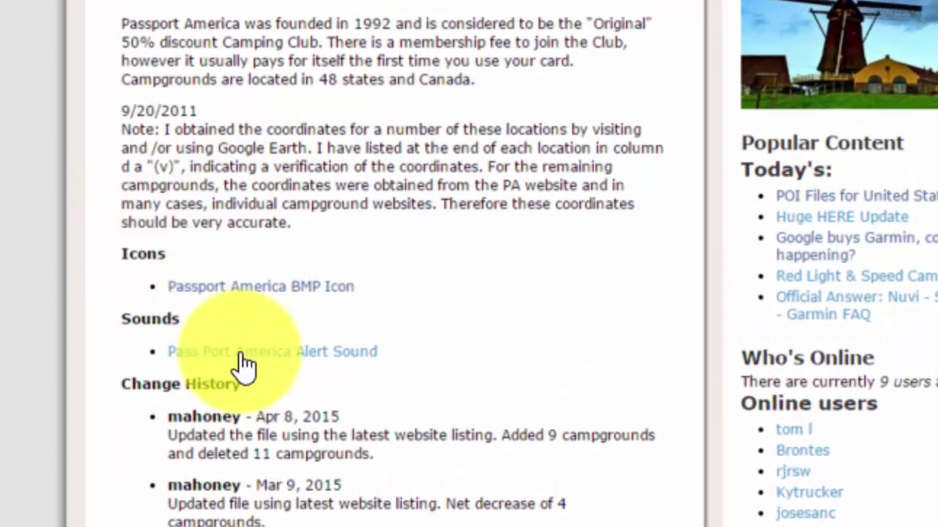
click(287, 289)
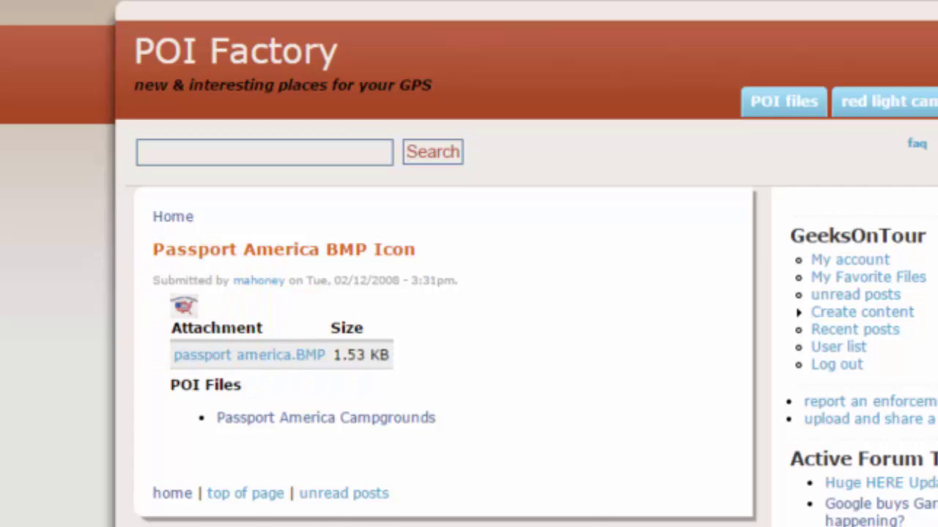
right_click(185, 303)
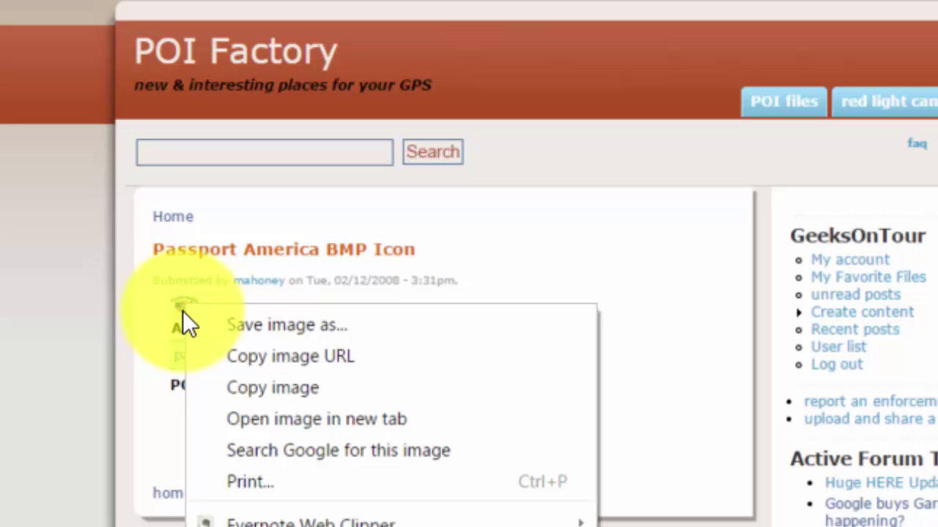
click(326, 359)
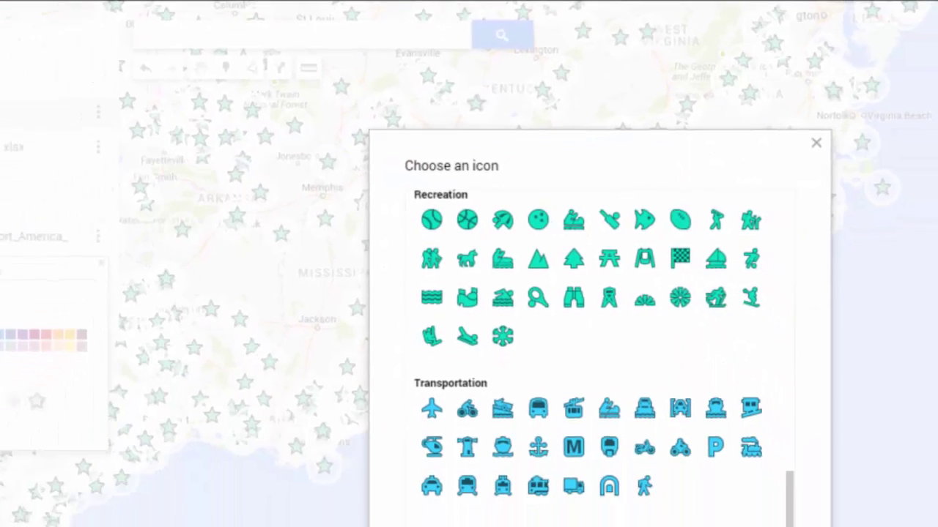
Add the pasted Passport America image address as a custom icon and apply it to the layer.
right_click(458, 446)
click(490, 287)
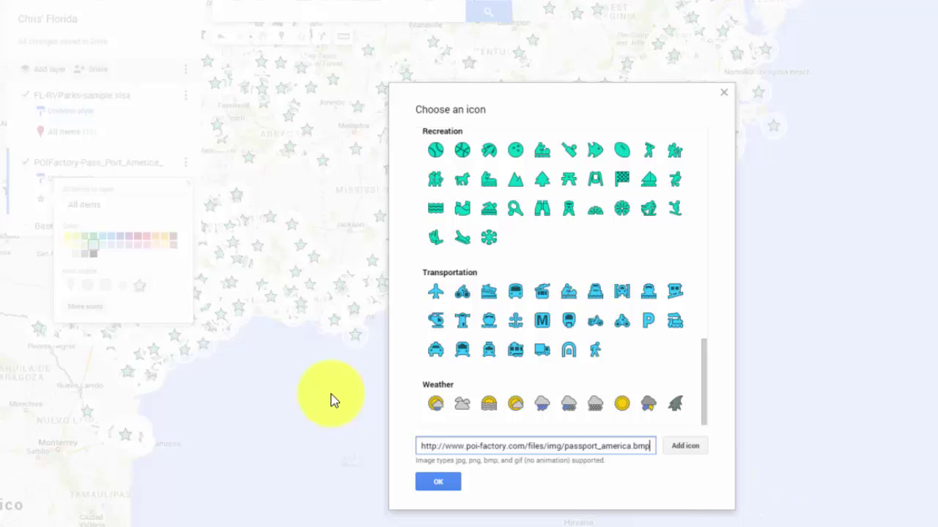
click(687, 449)
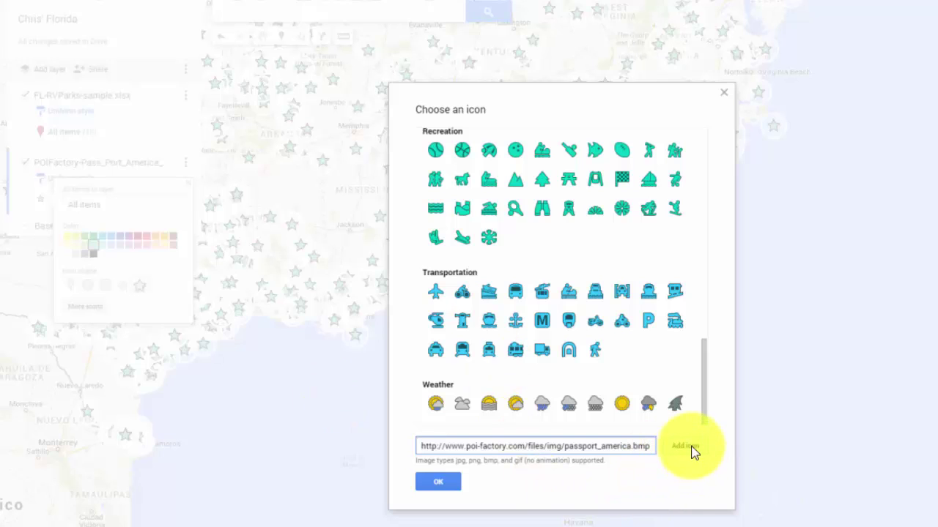
click(692, 449)
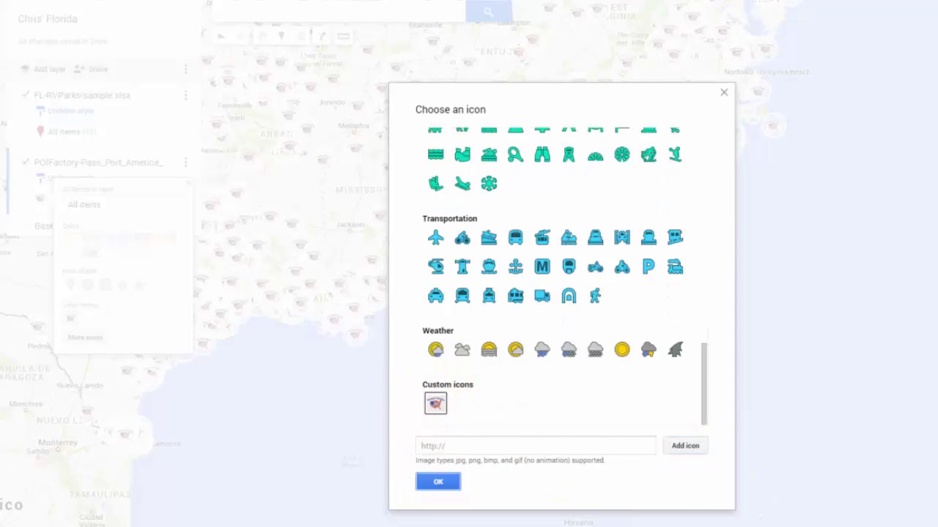
click(439, 484)
scroll(583, 402, up, 5)
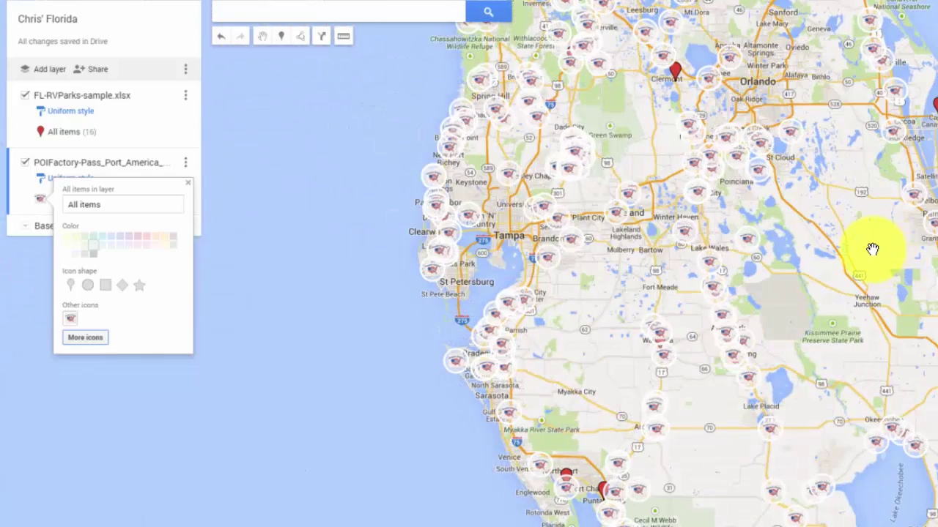
Close the style options, centre on central Florida, and hide then reshow the Passport America POIFactory layer.
drag(872, 250, 821, 338)
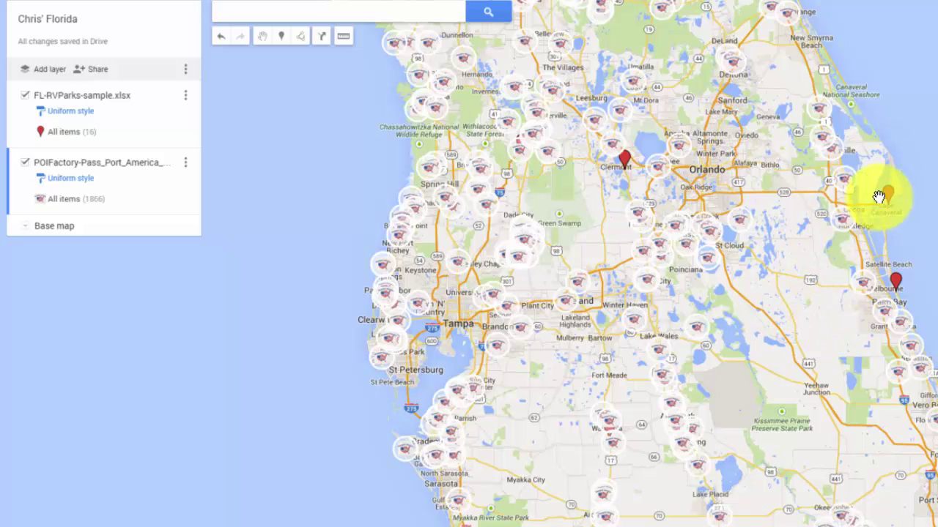
drag(883, 199, 889, 196)
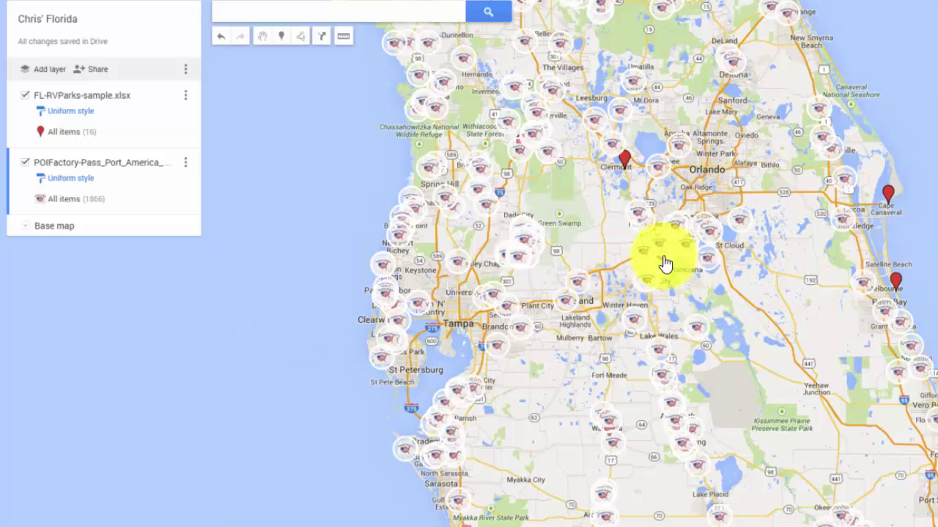
scroll(665, 263, up, 1)
scroll(642, 151, down, 1)
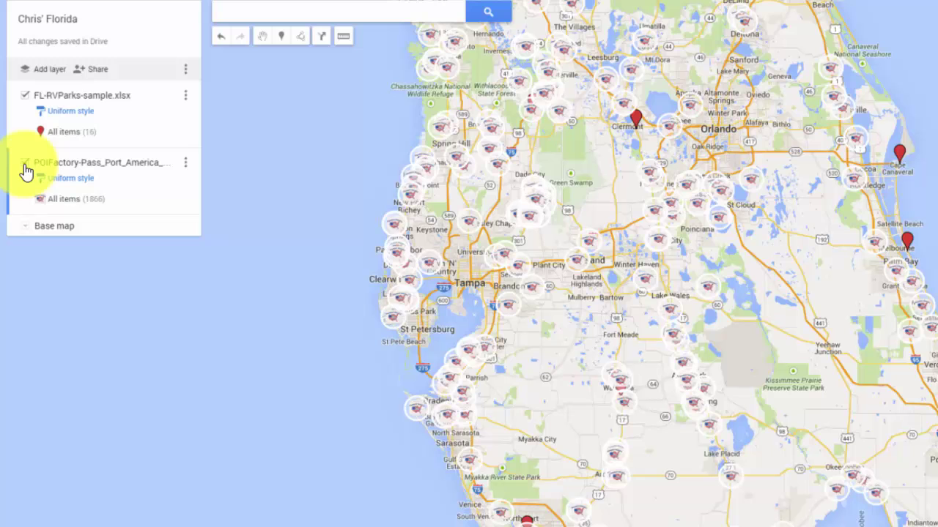
click(24, 164)
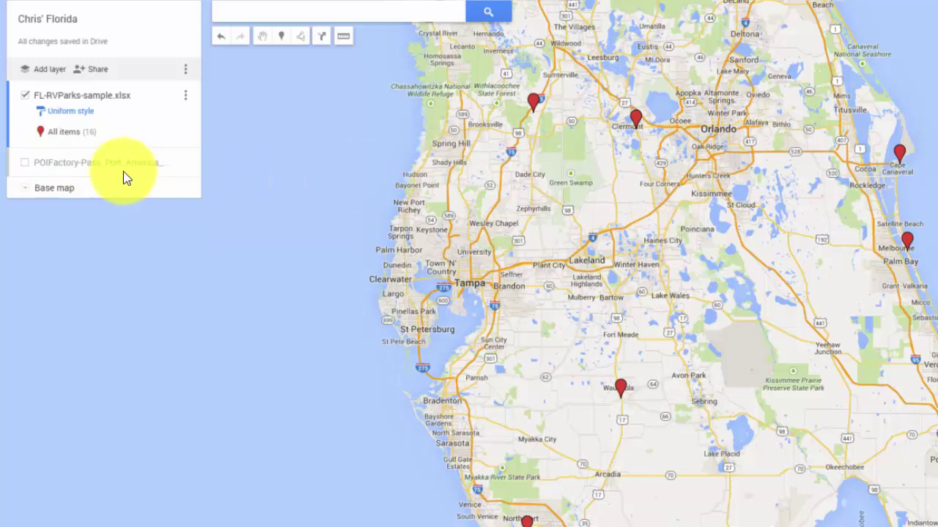
click(24, 165)
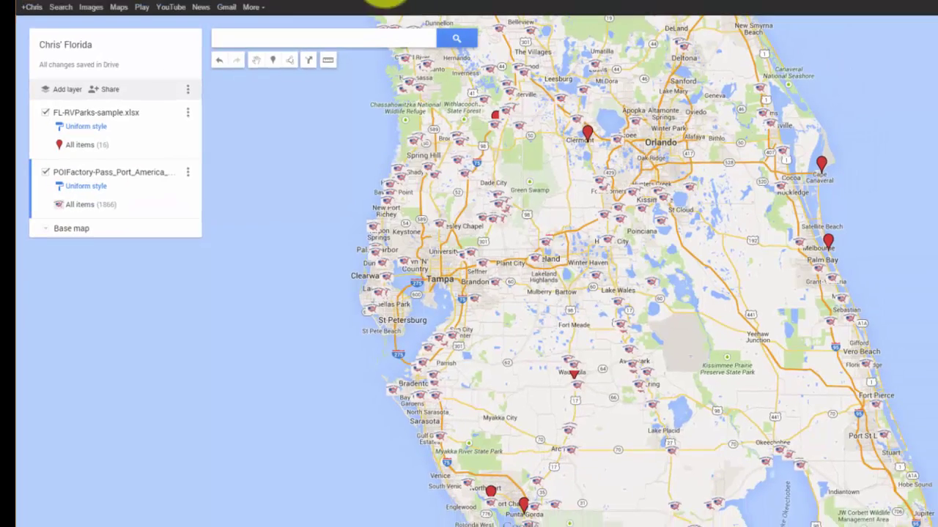